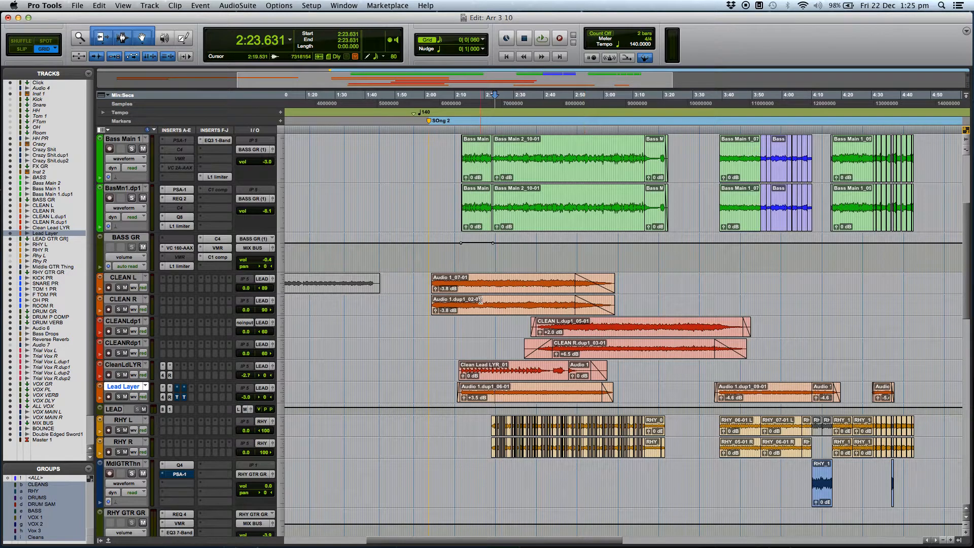
Solo the four clean guitar tracks and play them from 2:01.640 at the start of SOng 2
{"action": "left_click", "coordinate": [429, 321]}
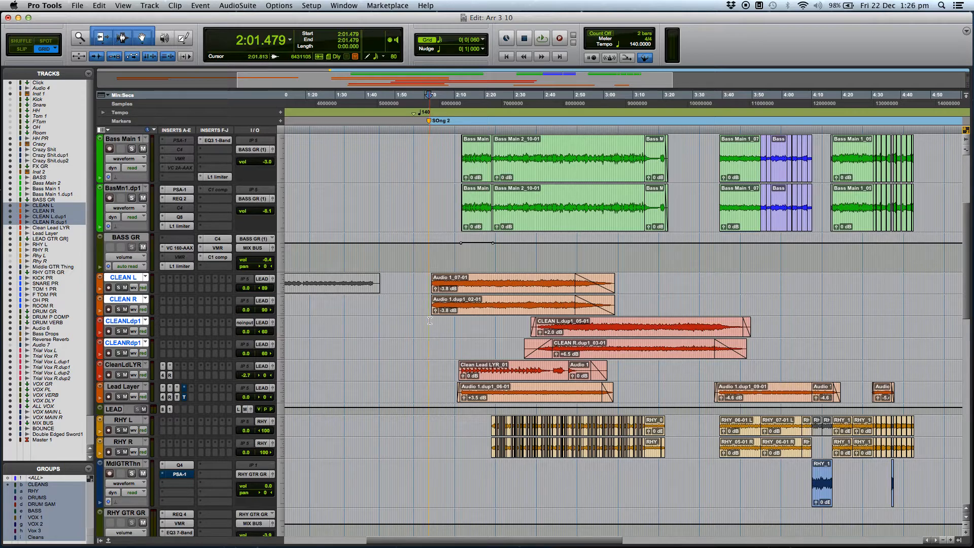
{"action": "left_click", "coordinate": [429, 320]}
{"action": "left_click", "coordinate": [118, 288]}
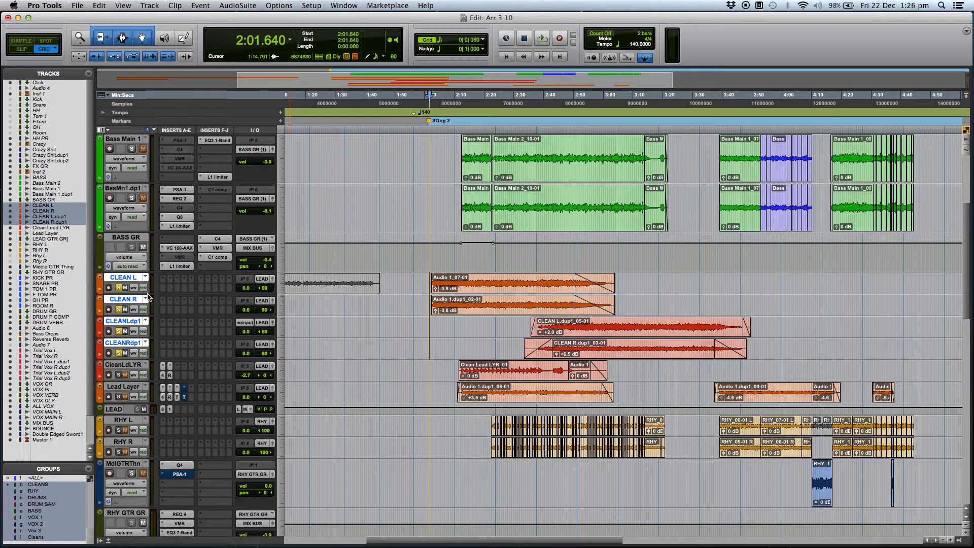
{"action": "key", "text": "space"}
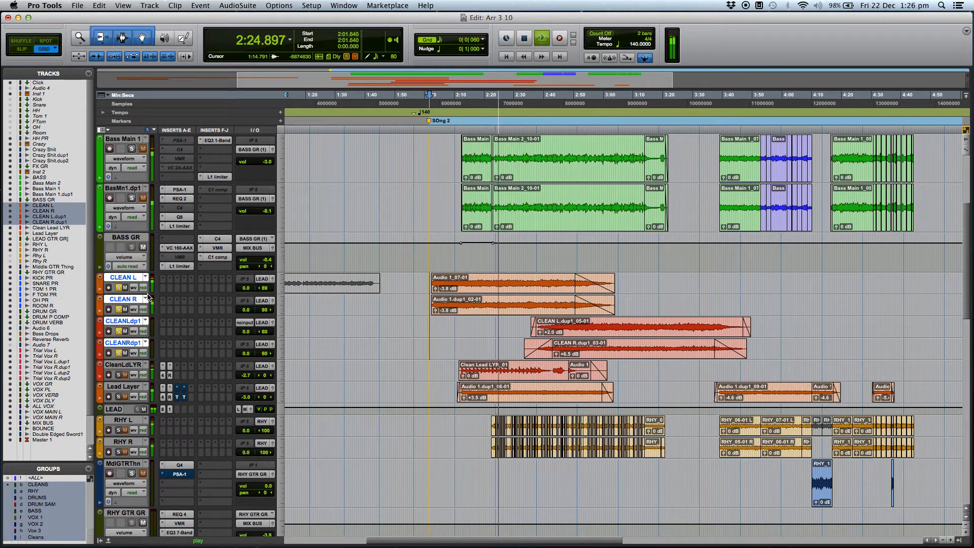
{"action": "key", "text": "space"}
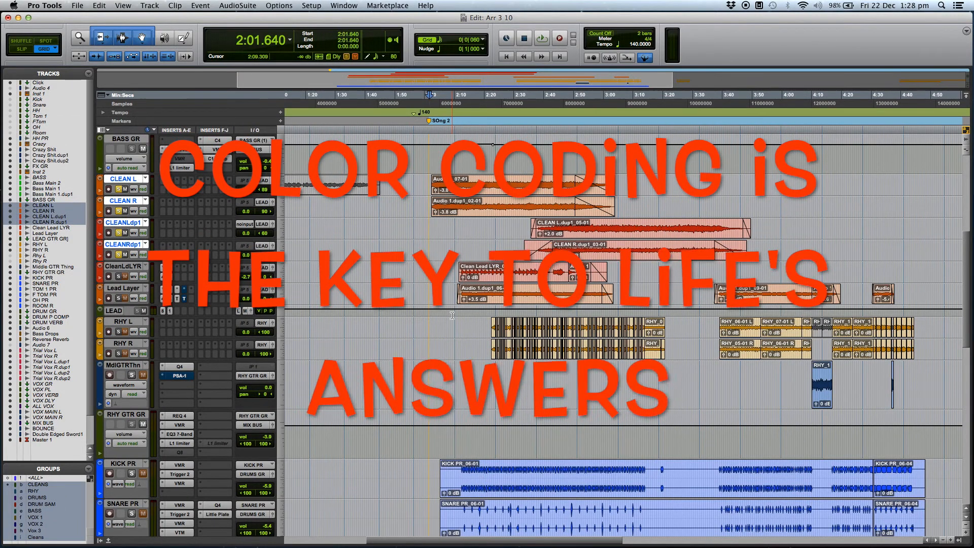
Look over the colour-coded bass, guitar, drum and effect tracks to see how the session is organised
{"action": "scroll", "coordinate": [452, 315], "scroll_direction": "up", "scroll_amount": 3}
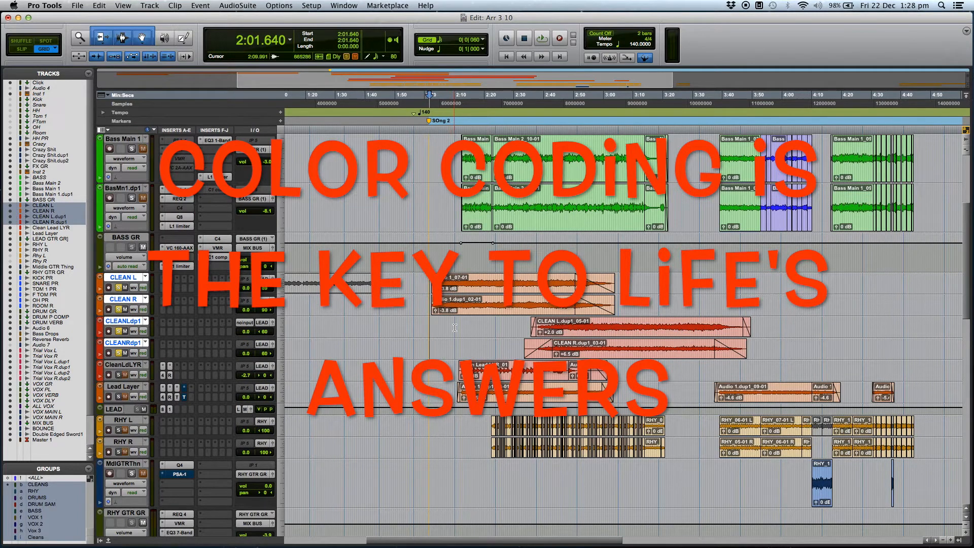
{"action": "scroll", "coordinate": [451, 315], "scroll_direction": "up", "scroll_amount": 2}
{"action": "scroll", "coordinate": [455, 327], "scroll_direction": "down", "scroll_amount": 5}
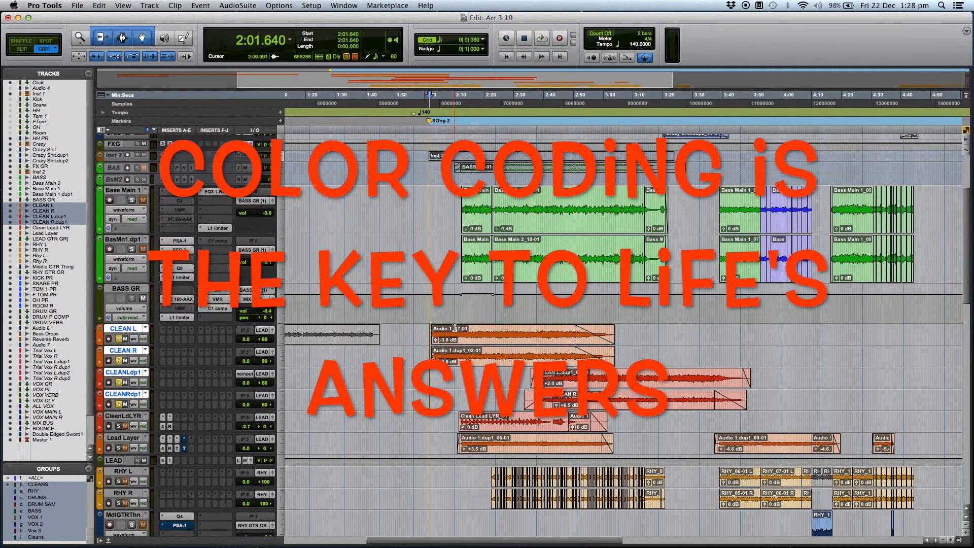
{"action": "scroll", "coordinate": [456, 331], "scroll_direction": "down", "scroll_amount": 3}
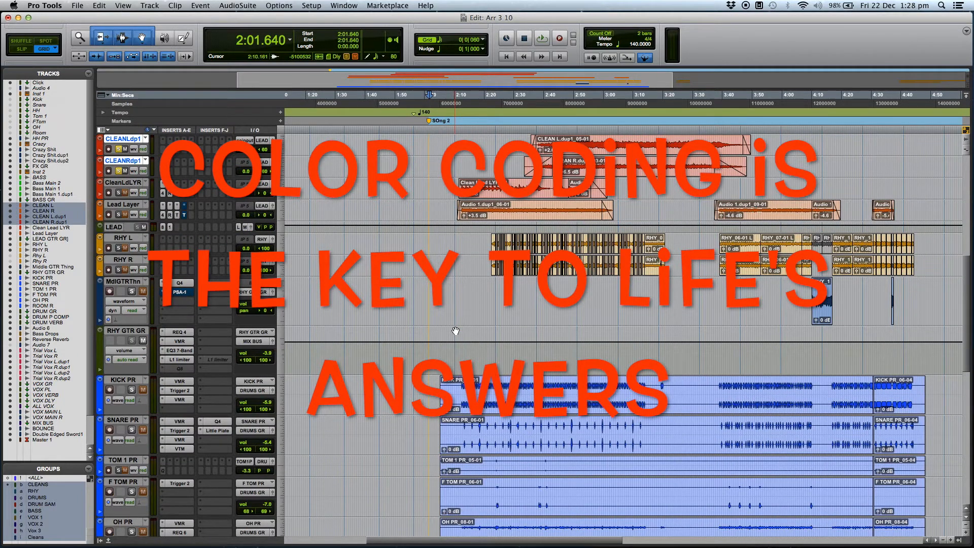
{"action": "scroll", "coordinate": [455, 330], "scroll_direction": "down", "scroll_amount": 3}
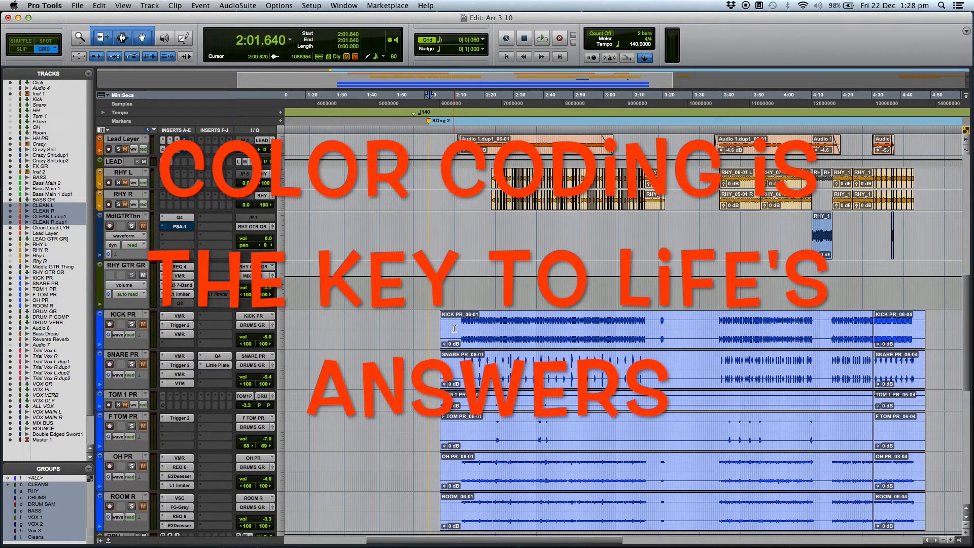
{"action": "scroll", "coordinate": [455, 330], "scroll_direction": "down", "scroll_amount": 10}
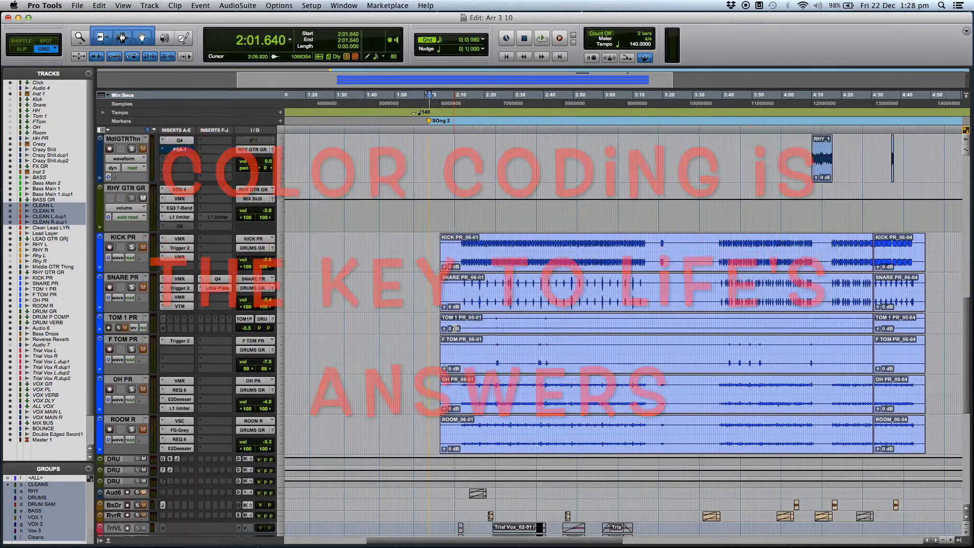
{"action": "scroll", "coordinate": [454, 330], "scroll_direction": "up", "scroll_amount": 20}
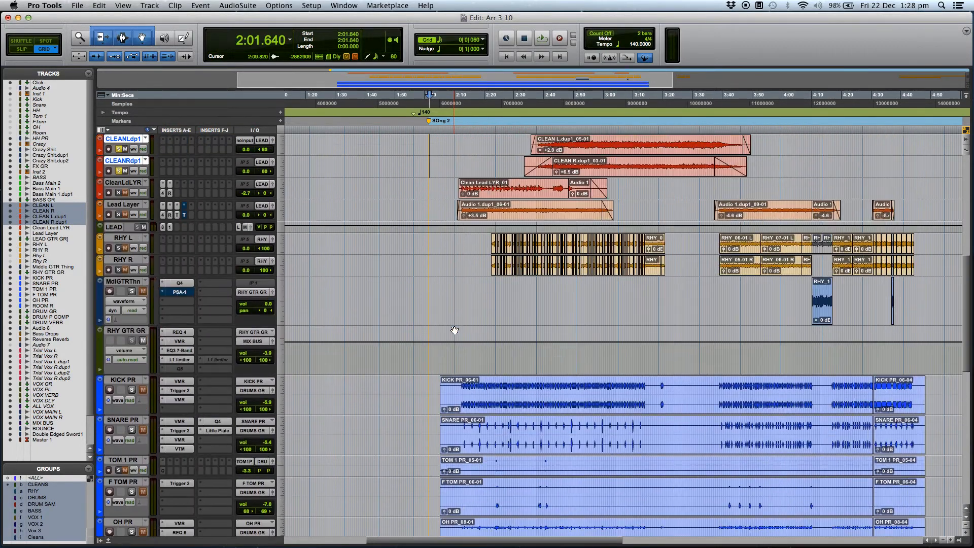
{"action": "scroll", "coordinate": [455, 331], "scroll_direction": "up", "scroll_amount": 1}
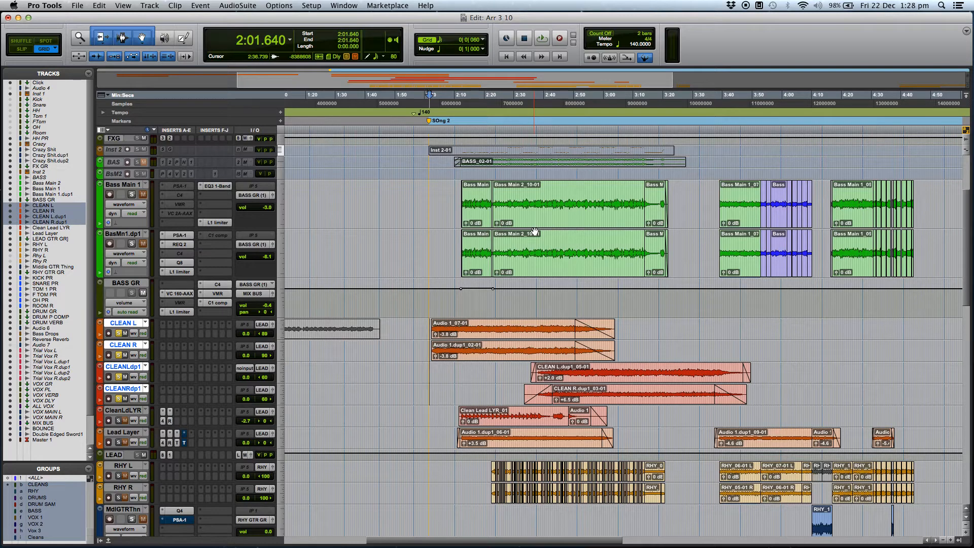
{"action": "scroll", "coordinate": [534, 232], "scroll_direction": "down", "scroll_amount": 1}
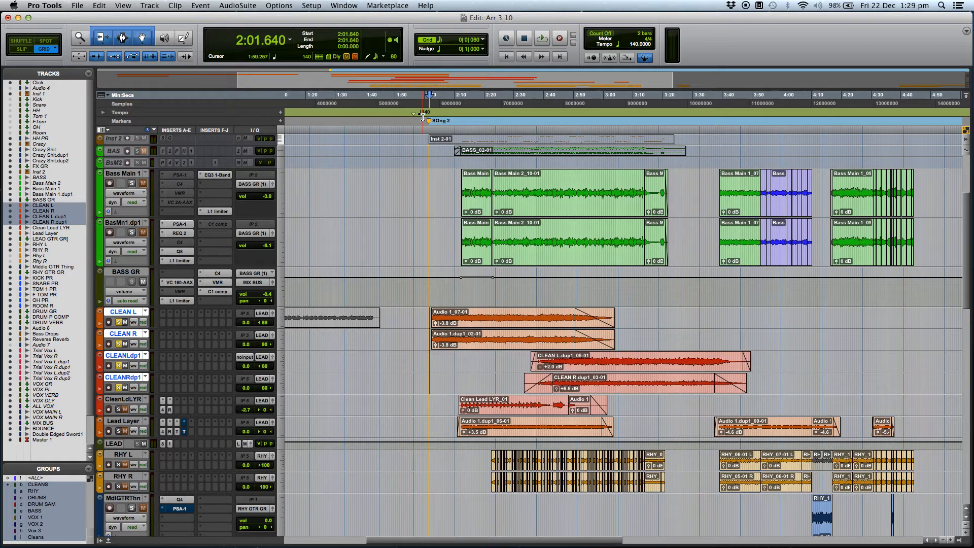
Toggle the metronome click and play the soloed clean guitars from 2:01.640
{"action": "key", "text": "KP_7"}
{"action": "key", "text": "space"}
{"action": "scroll", "coordinate": [472, 305], "scroll_direction": "right", "scroll_amount": 3}
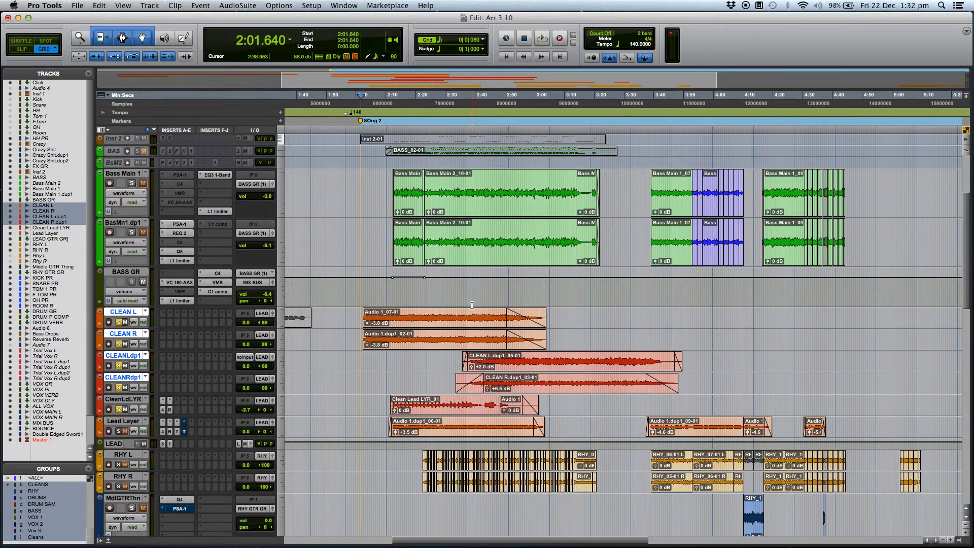
Solo the RHY L and RHY R rhythm guitars, save the session, and play from 2:20.711
{"action": "left_click", "coordinate": [119, 409]}
{"action": "scroll", "coordinate": [435, 473], "scroll_direction": "down", "scroll_amount": 1}
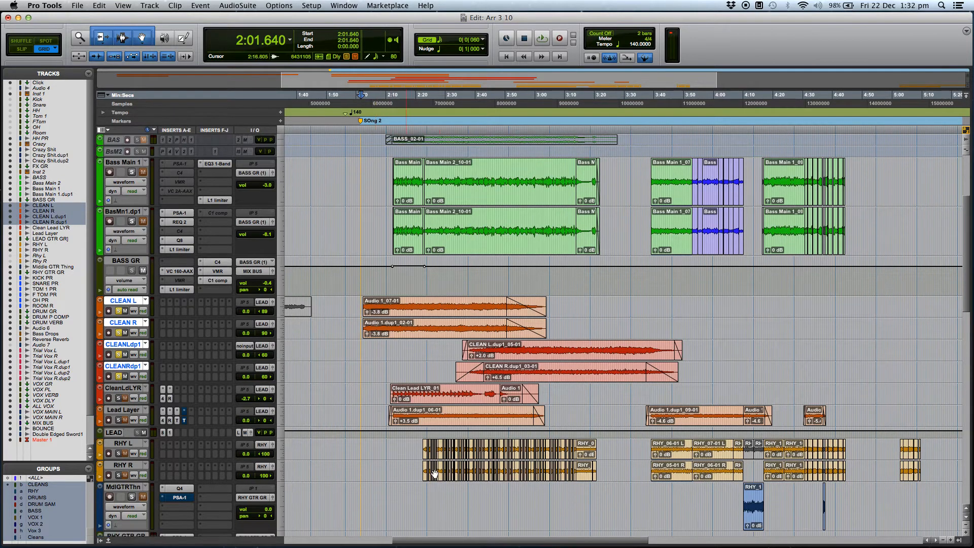
{"action": "left_click", "coordinate": [417, 494]}
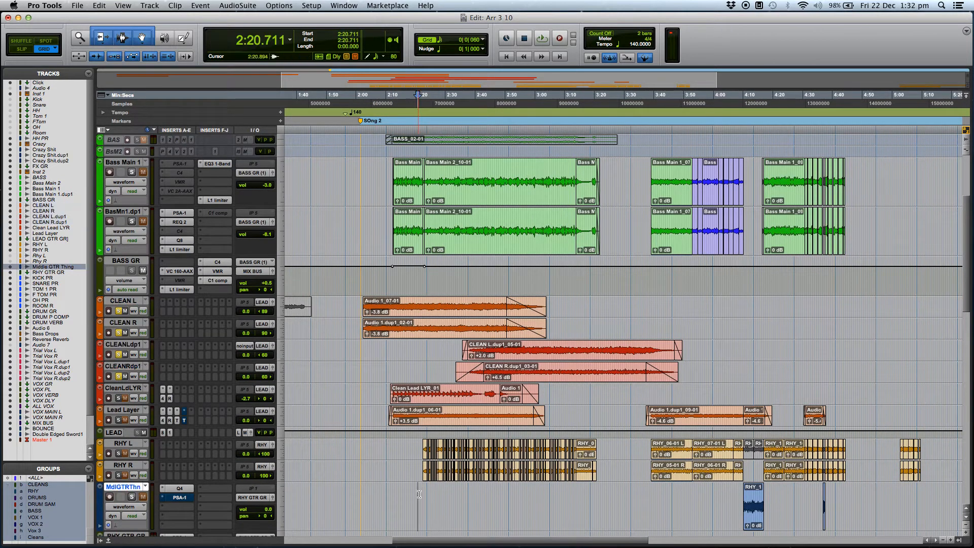
{"action": "left_click", "coordinate": [118, 454]}
{"action": "key", "text": "super+s"}
{"action": "key", "text": "space"}
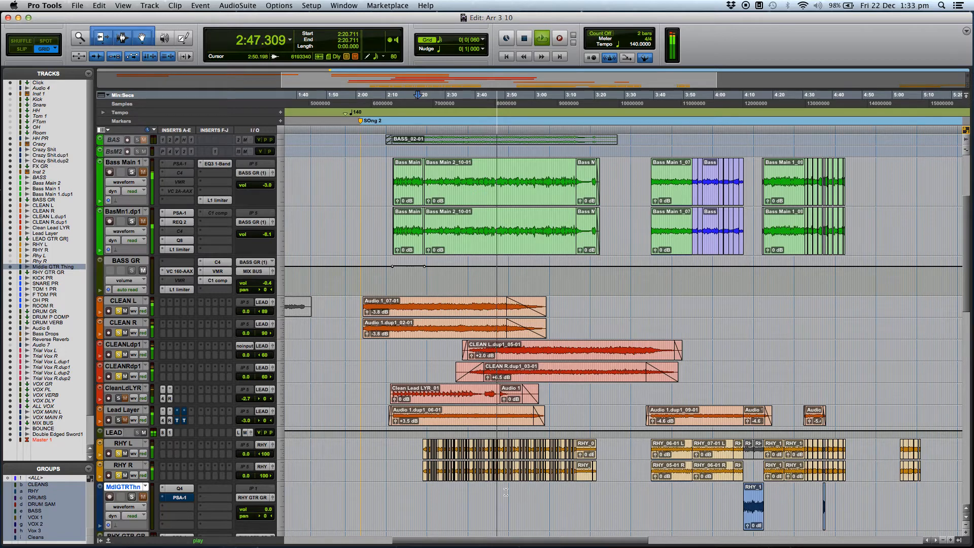
{"action": "key", "text": "space"}
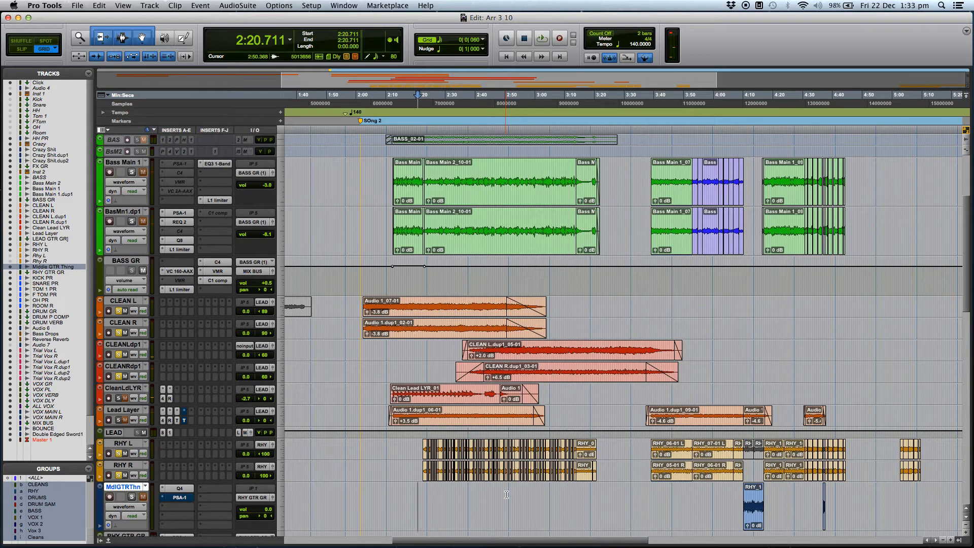
Examine the individual edited clips on RHY L and RHY R up close around 2:33 to 2:37
{"action": "left_click", "coordinate": [477, 486]}
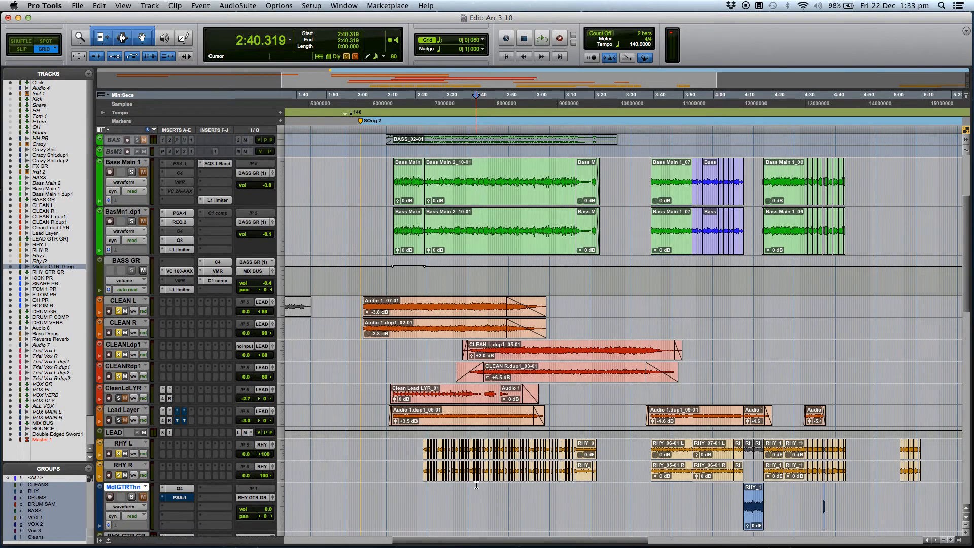
{"action": "key", "text": "t"}
{"action": "key", "text": "t"}
{"action": "key", "text": "t"}
{"action": "key", "text": "t"}
{"action": "left_click", "coordinate": [489, 505]}
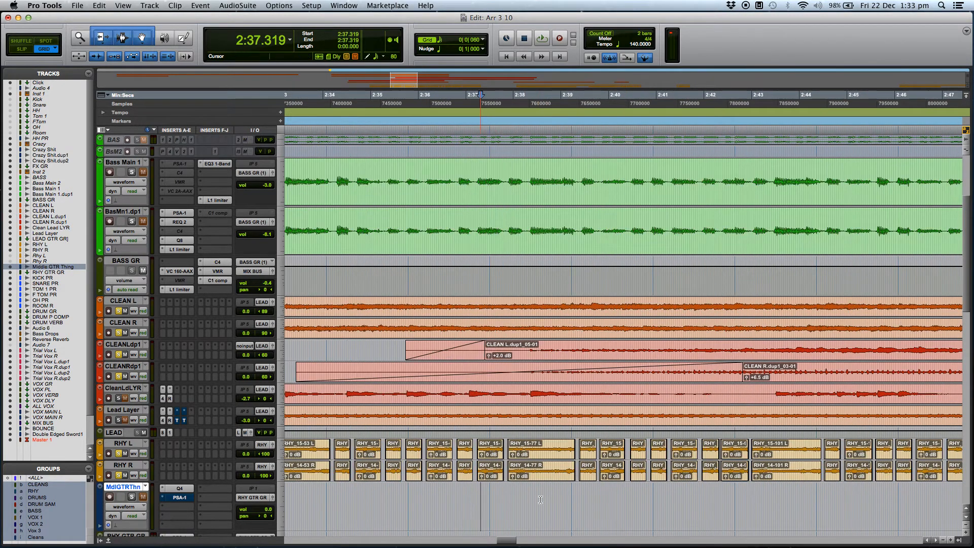
{"action": "key", "text": "t"}
{"action": "key", "text": "t"}
{"action": "scroll", "coordinate": [525, 468], "scroll_direction": "left", "scroll_amount": 20}
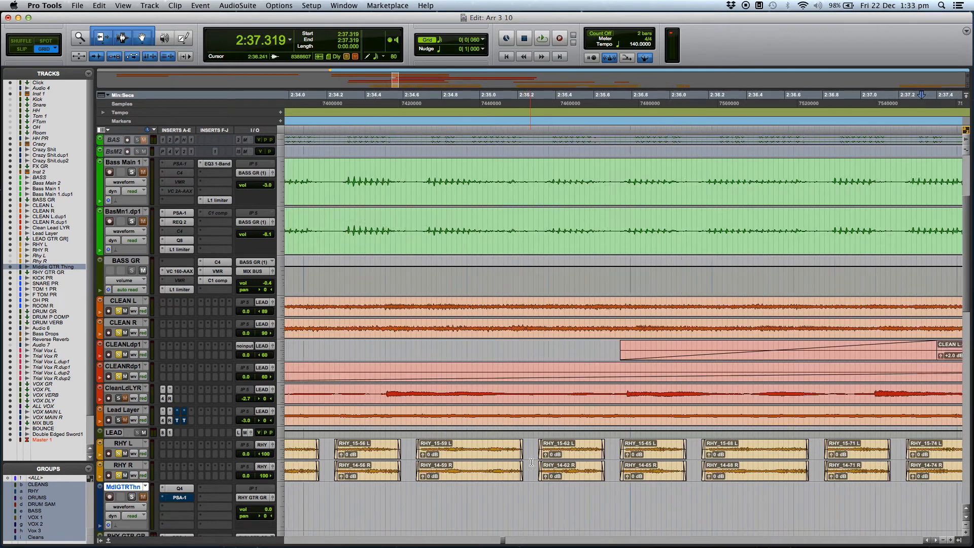
{"action": "scroll", "coordinate": [543, 467], "scroll_direction": "left", "scroll_amount": 7}
{"action": "scroll", "coordinate": [543, 467], "scroll_direction": "right", "scroll_amount": 7}
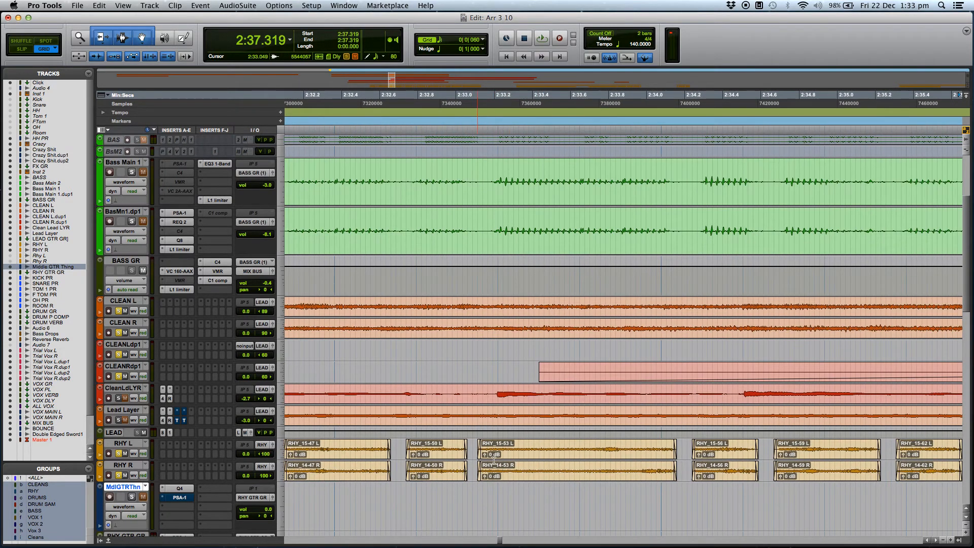
{"action": "key", "text": "r"}
{"action": "key", "text": "r"}
{"action": "key", "text": "r"}
{"action": "key", "text": "r"}
{"action": "key", "text": "r"}
{"action": "key", "text": "r"}
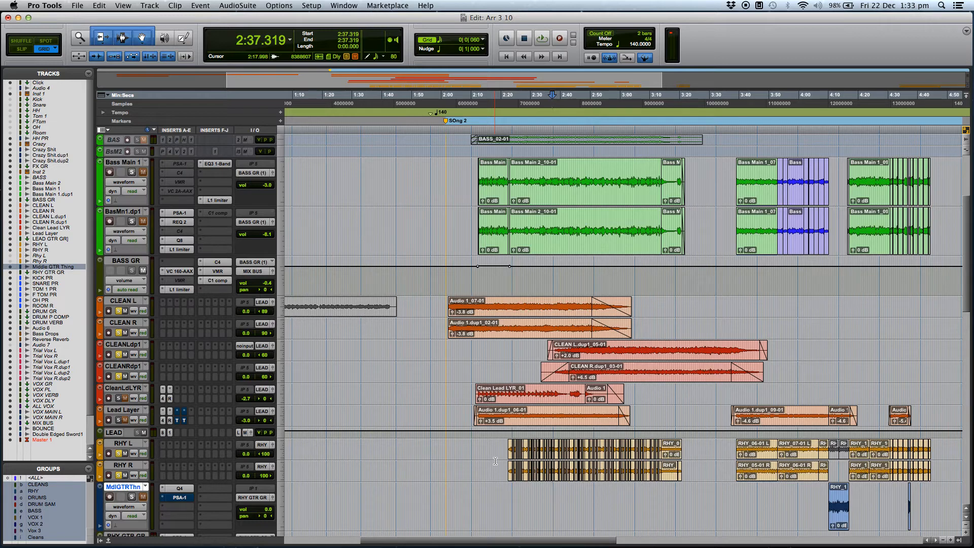
Solo the rhythm guitars and the drum tracks, and play them with the clean guitars from 2:20.899, toggling the metronome click
{"action": "scroll", "coordinate": [271, 404], "scroll_direction": "down", "scroll_amount": 5}
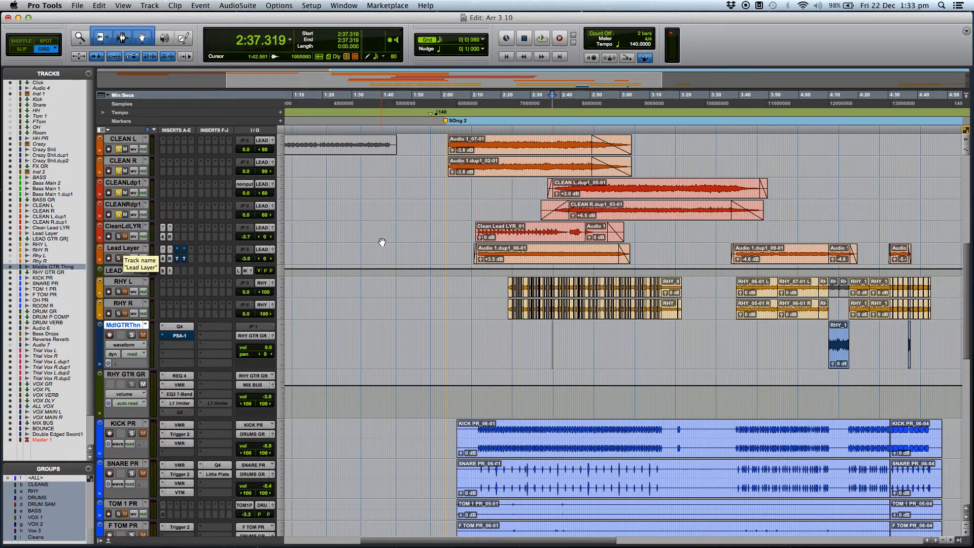
{"action": "left_click", "coordinate": [508, 330]}
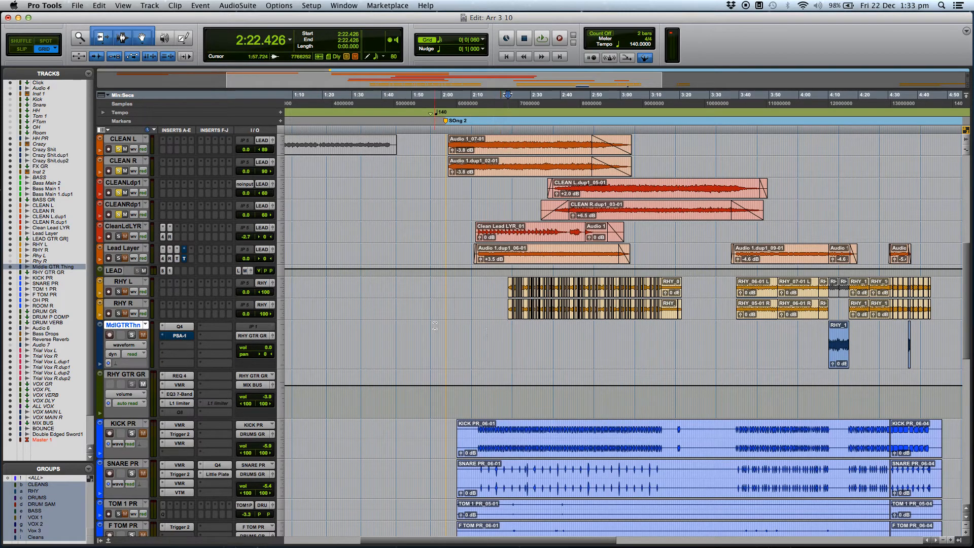
{"action": "left_click", "coordinate": [118, 313]}
{"action": "left_click", "coordinate": [131, 434]}
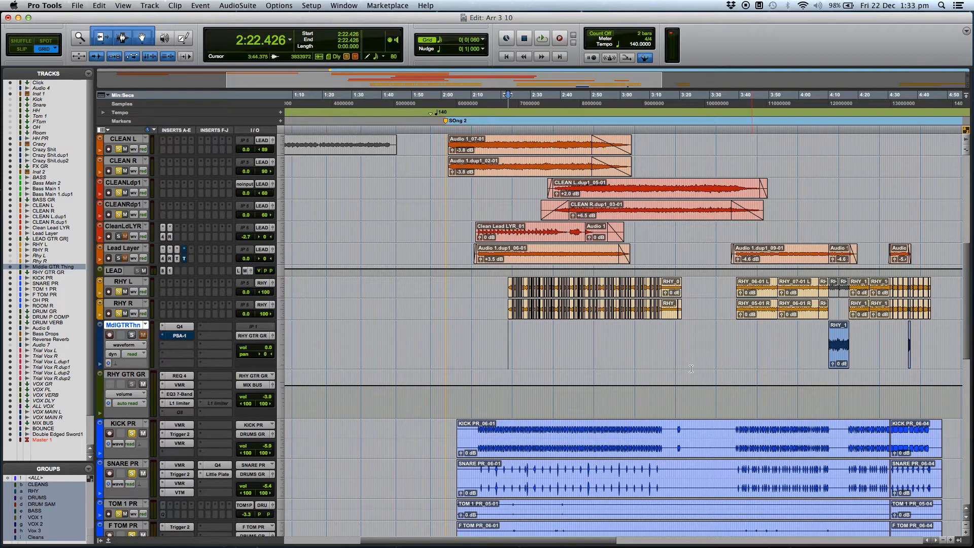
{"action": "left_click", "coordinate": [504, 331]}
{"action": "key", "text": "space"}
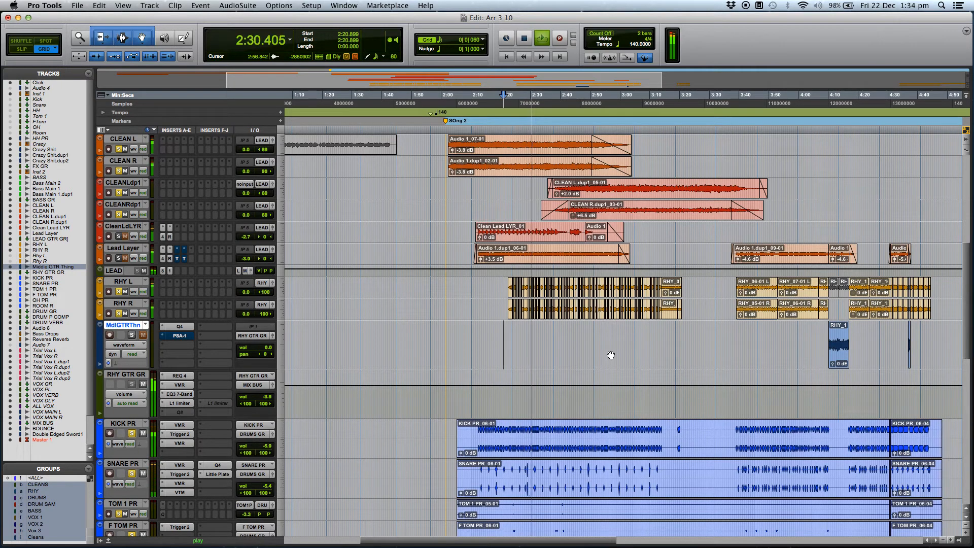
{"action": "key", "text": "KP_7"}
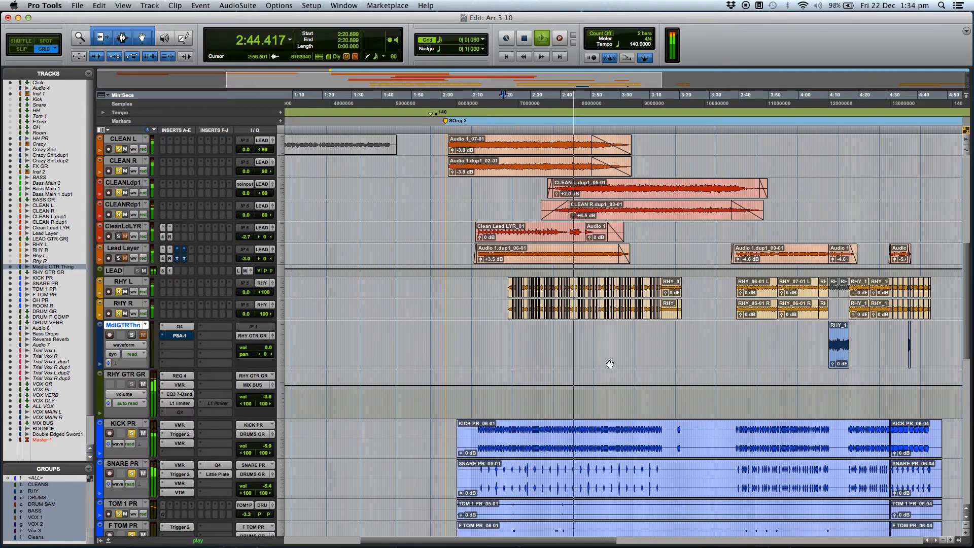
{"action": "key", "text": "space"}
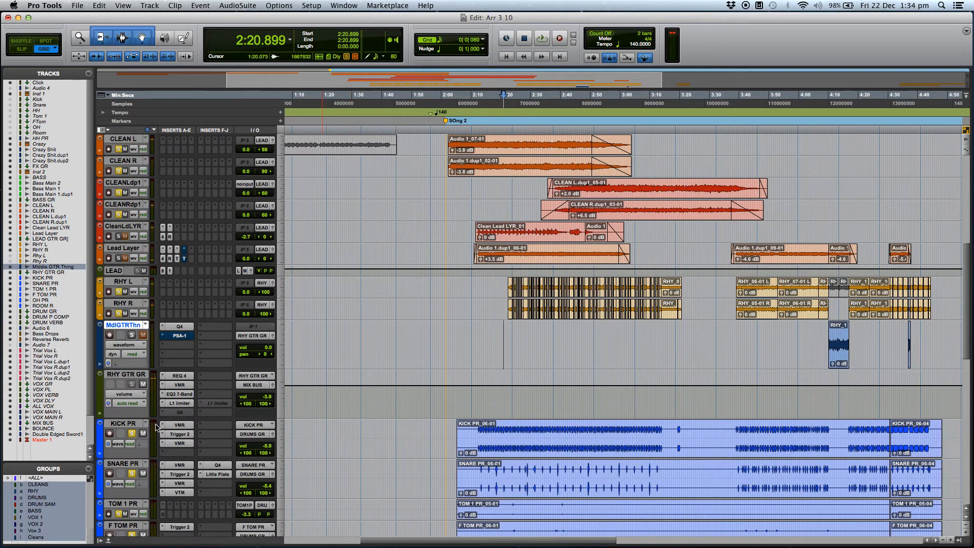
Turn off solo on the drum tracks and the rhythm guitars
{"action": "left_click", "coordinate": [132, 433]}
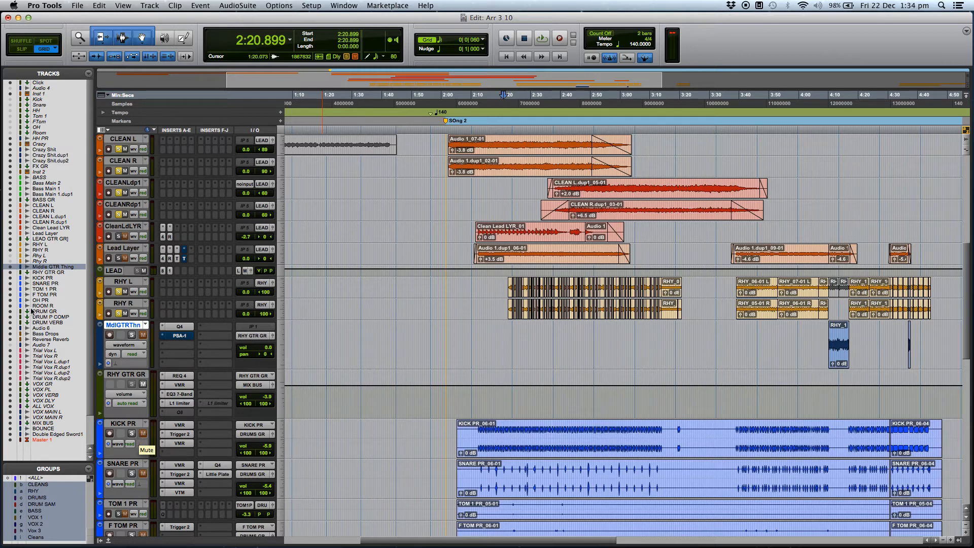
{"action": "left_click", "coordinate": [120, 314]}
{"action": "scroll", "coordinate": [313, 305], "scroll_direction": "up", "scroll_amount": 5}
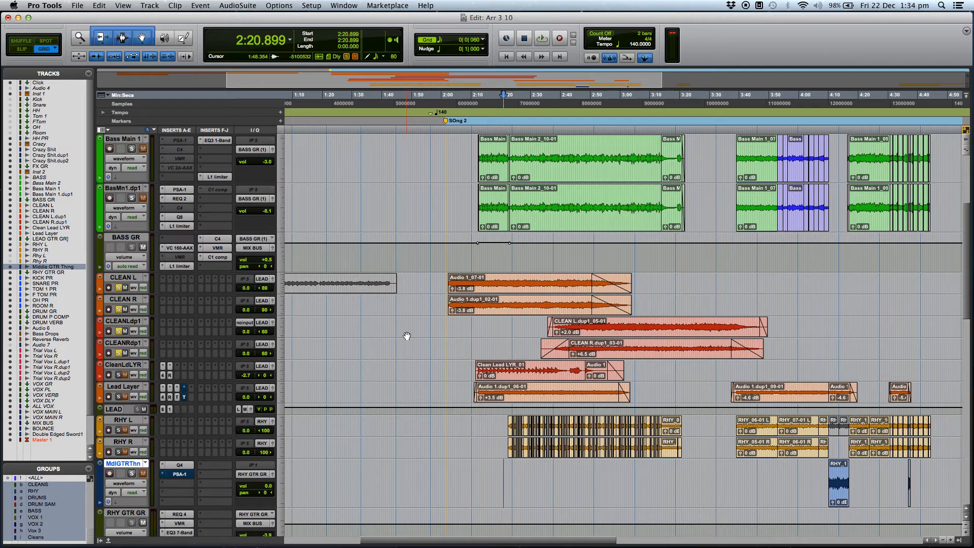
Look over the guitar, drum and vocal tracks across the wider song timeline
{"action": "scroll", "coordinate": [326, 442], "scroll_direction": "up", "scroll_amount": 1}
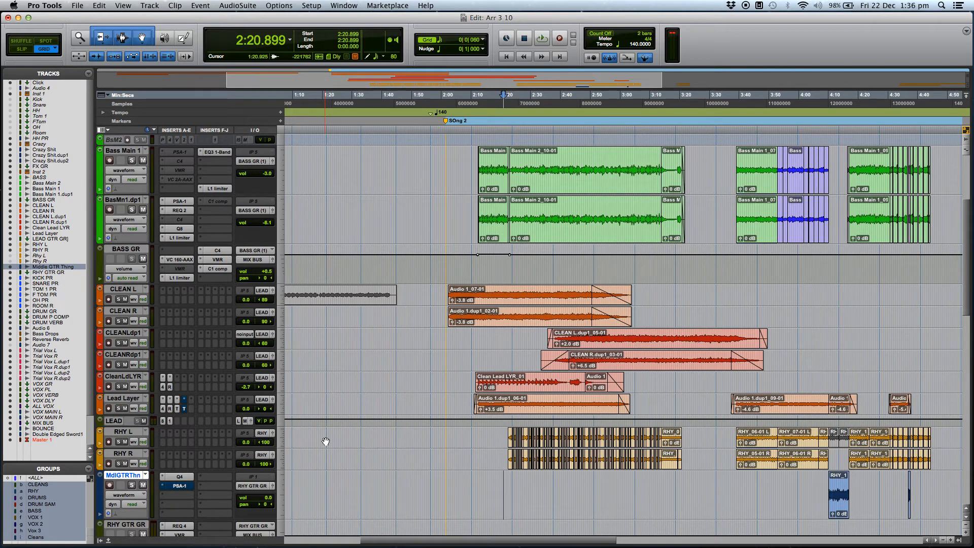
{"action": "scroll", "coordinate": [488, 475], "scroll_direction": "down", "scroll_amount": 10}
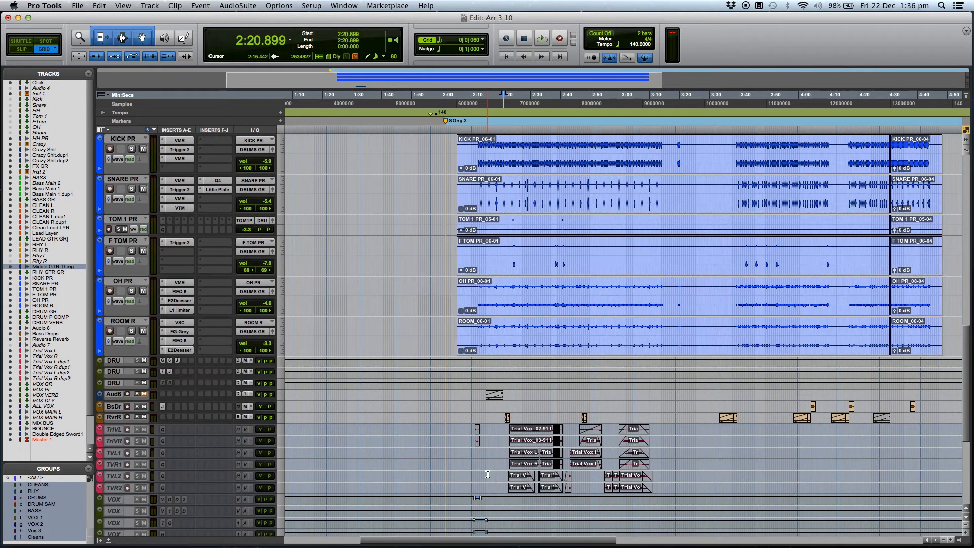
{"action": "scroll", "coordinate": [485, 482], "scroll_direction": "up", "scroll_amount": 5}
{"action": "key", "text": "r"}
{"action": "left_click", "coordinate": [496, 319]}
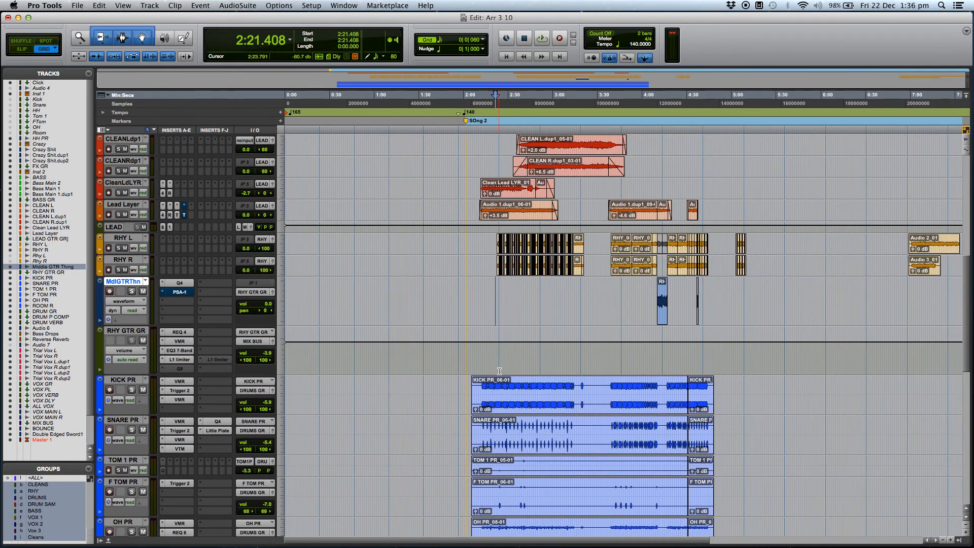
{"action": "scroll", "coordinate": [499, 371], "scroll_direction": "down", "scroll_amount": 2}
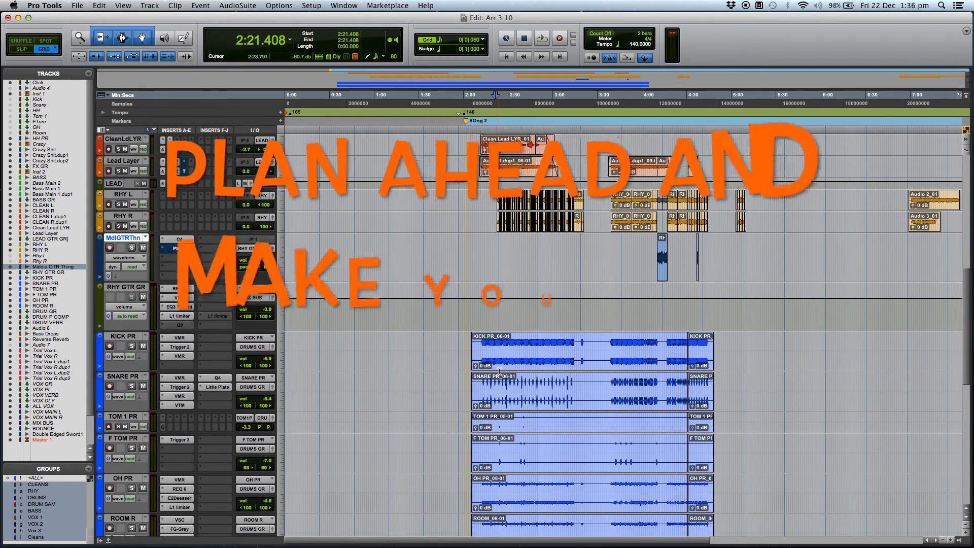
{"action": "scroll", "coordinate": [541, 313], "scroll_direction": "up", "scroll_amount": 4}
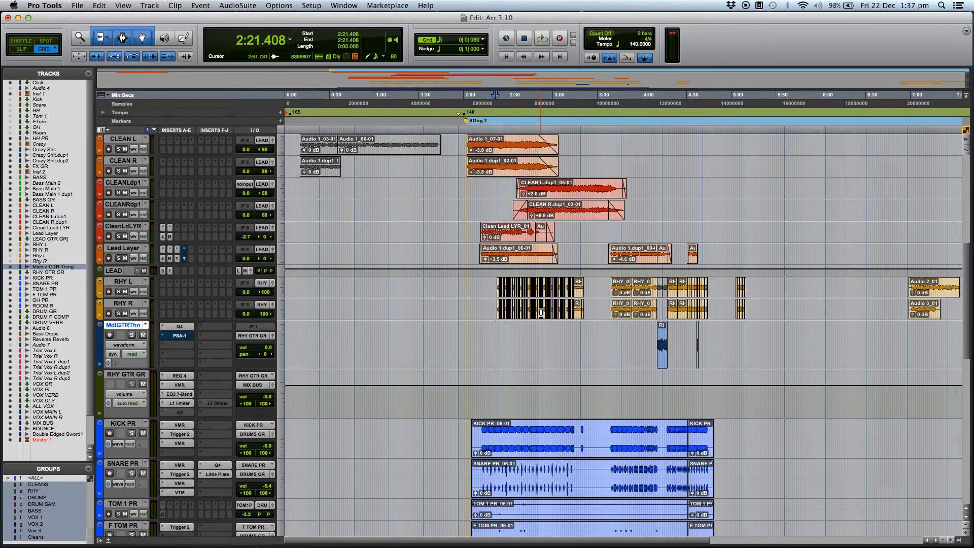
Play the full mix from just before the rhythm guitars enter, from 3:37.720, and from 4:15.890
{"action": "left_click", "coordinate": [495, 330]}
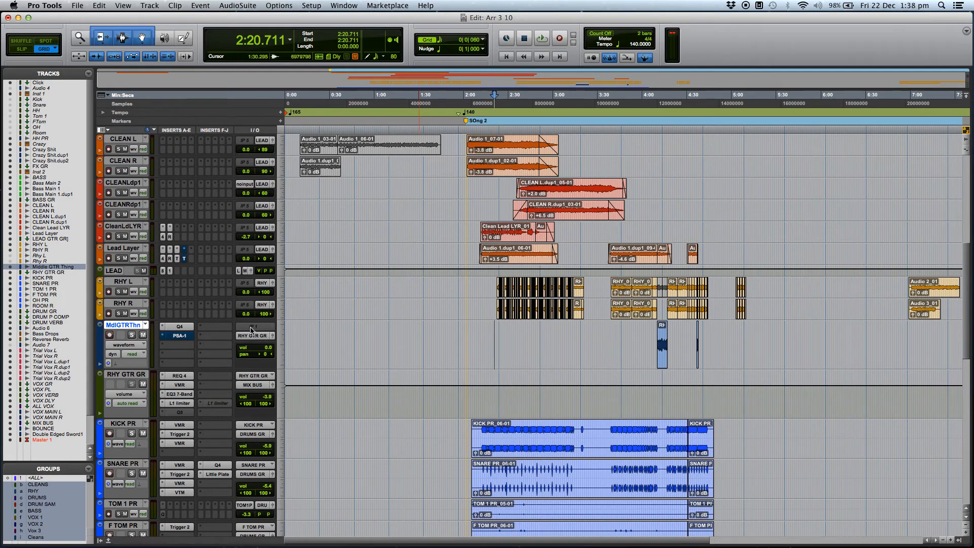
{"action": "left_click", "coordinate": [487, 337]}
{"action": "key", "text": "space"}
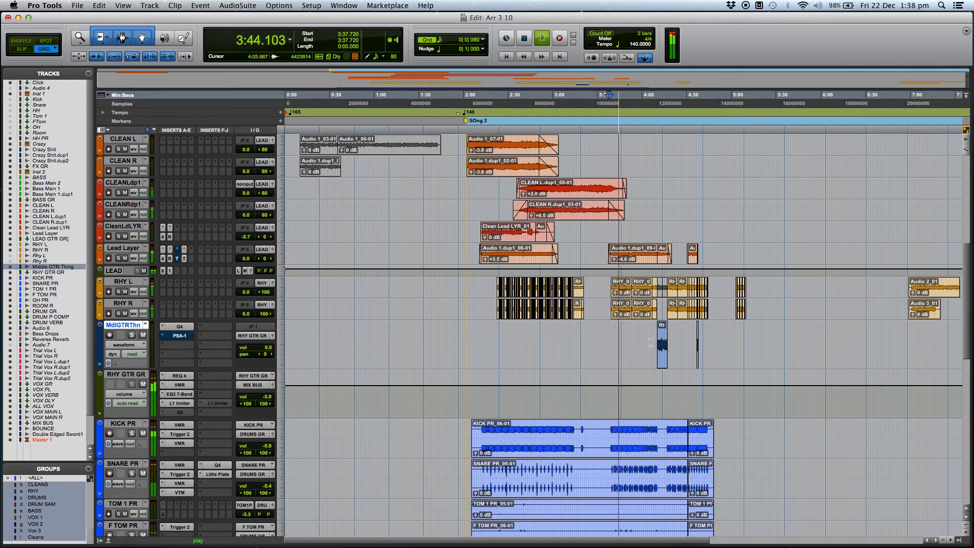
{"action": "left_click", "coordinate": [665, 399]}
{"action": "key", "text": "space"}
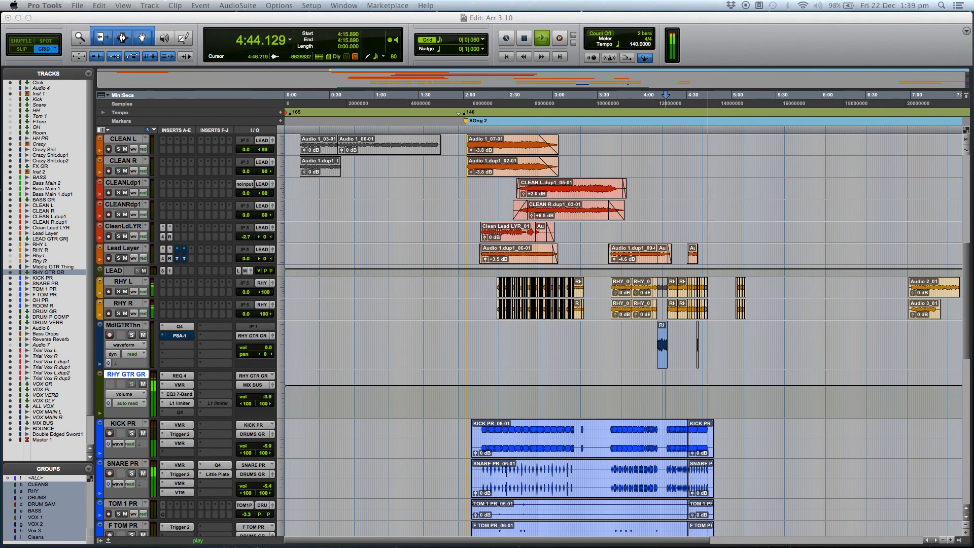
{"action": "left_click", "coordinate": [779, 49]}
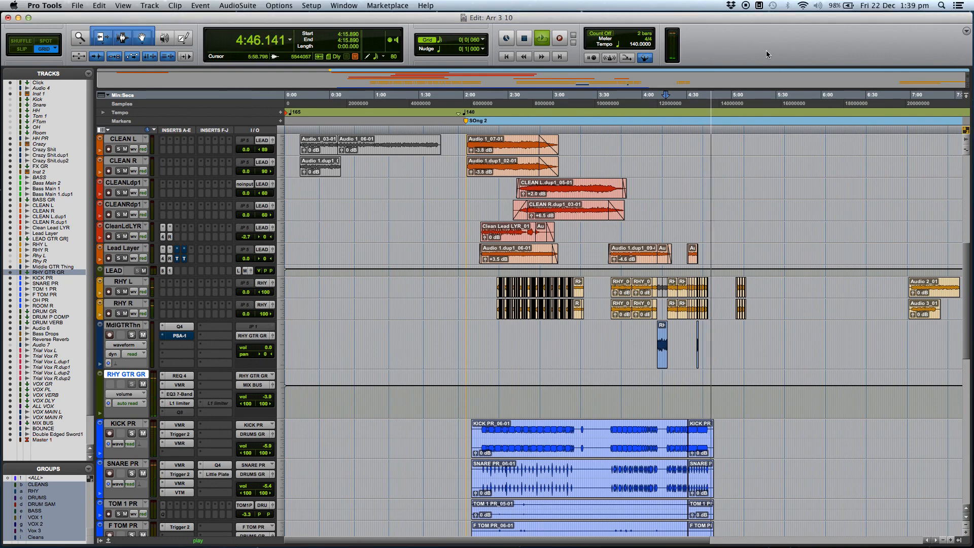